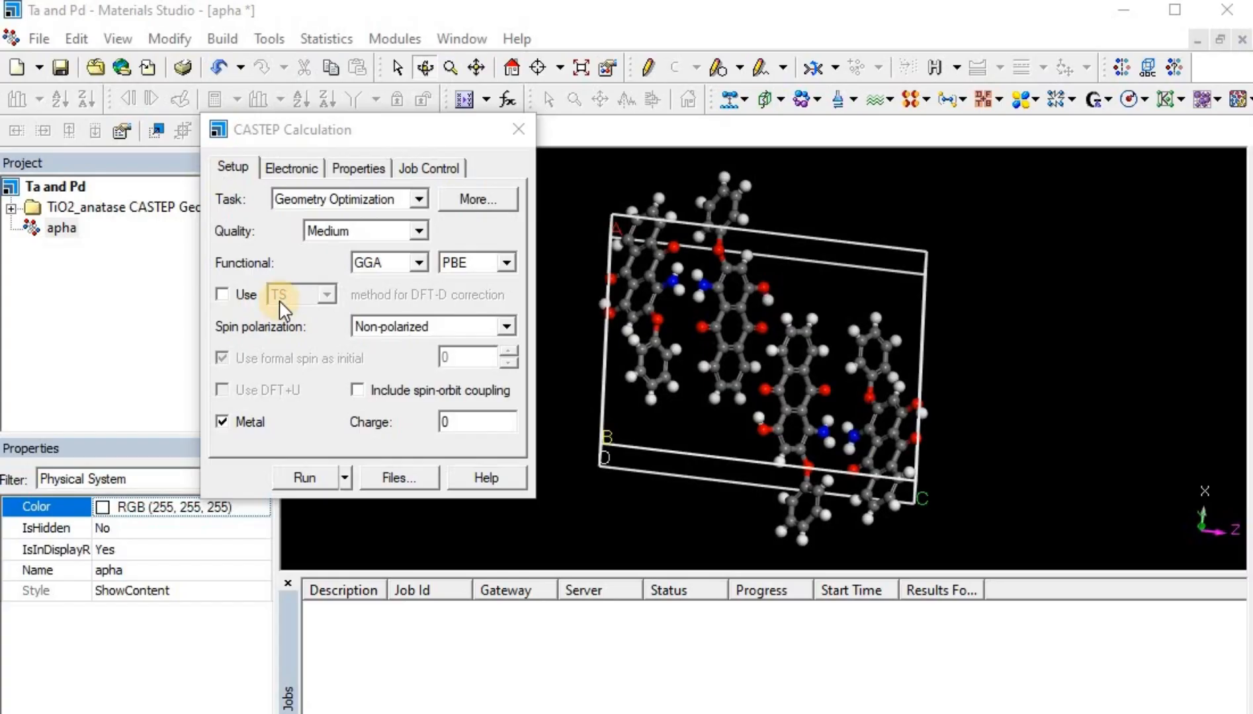
Open the detailed geometry optimization settings and review the convergence tolerance quality options
click(504, 201)
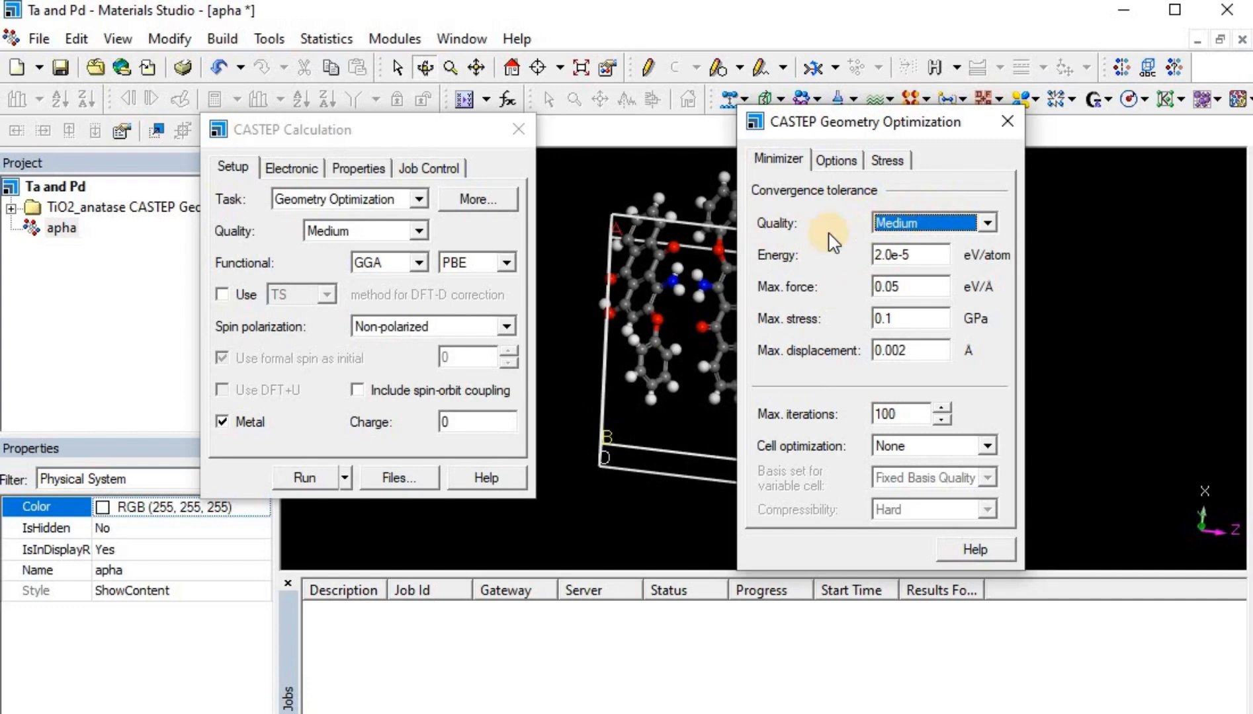
click(986, 223)
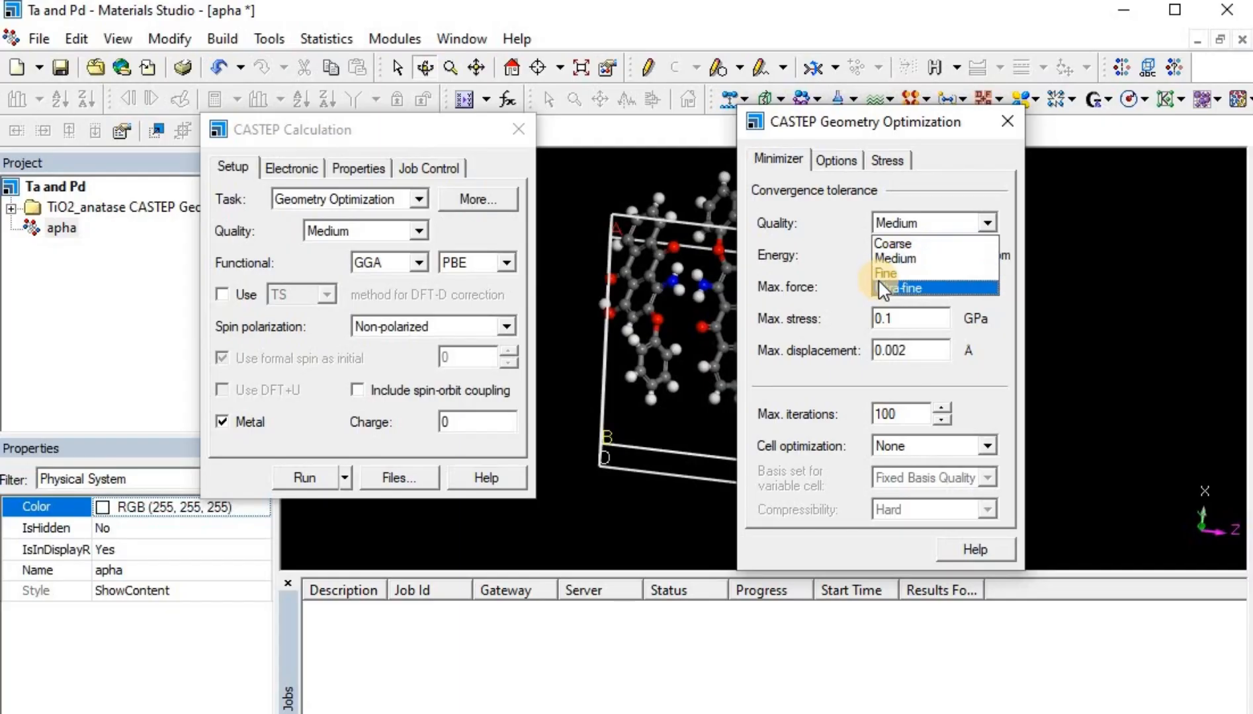
click(829, 257)
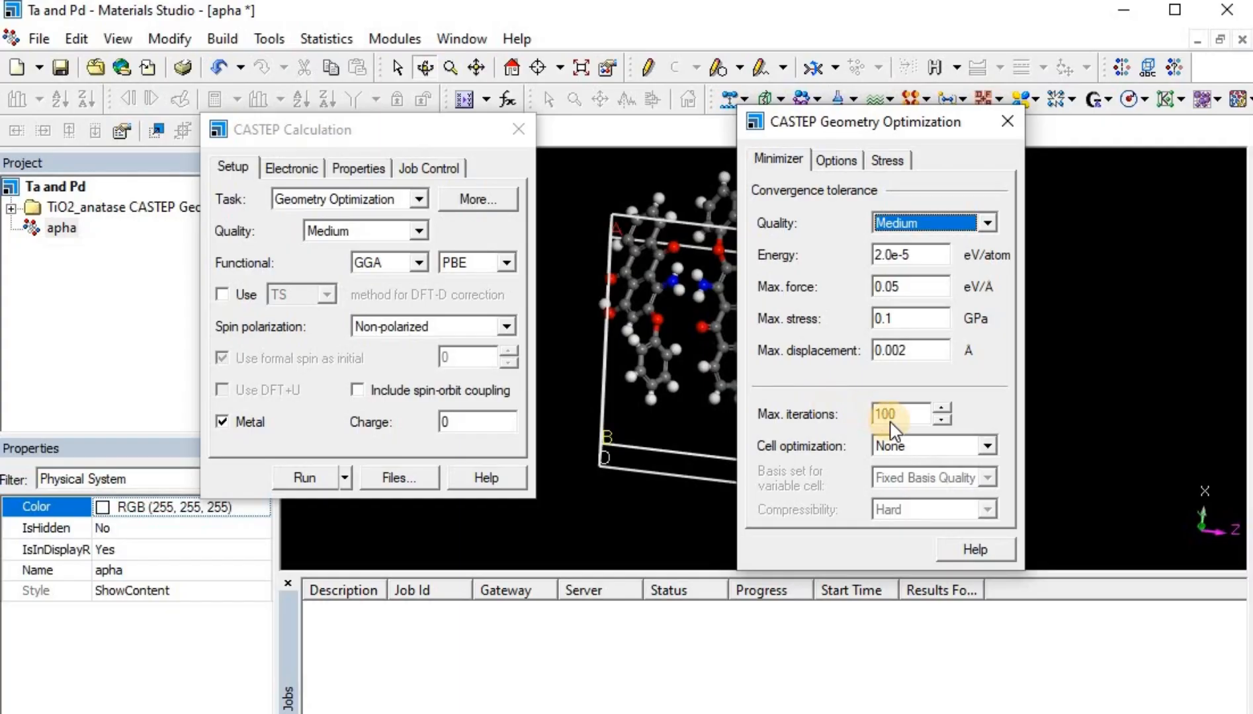
Try raising the maximum iterations, and step the value back down to 100
click(941, 408)
click(940, 408)
click(941, 408)
click(944, 419)
click(944, 418)
click(944, 418)
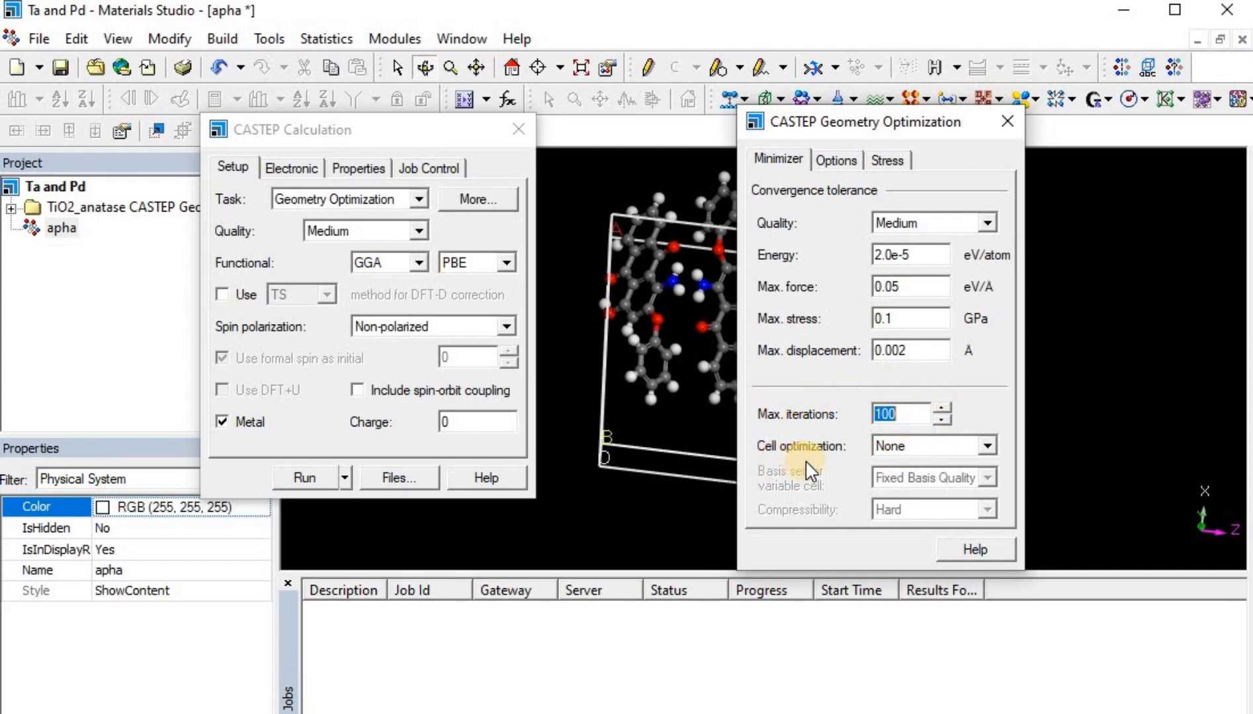
Set the cell optimization to Full and check the available compressibility options
click(988, 448)
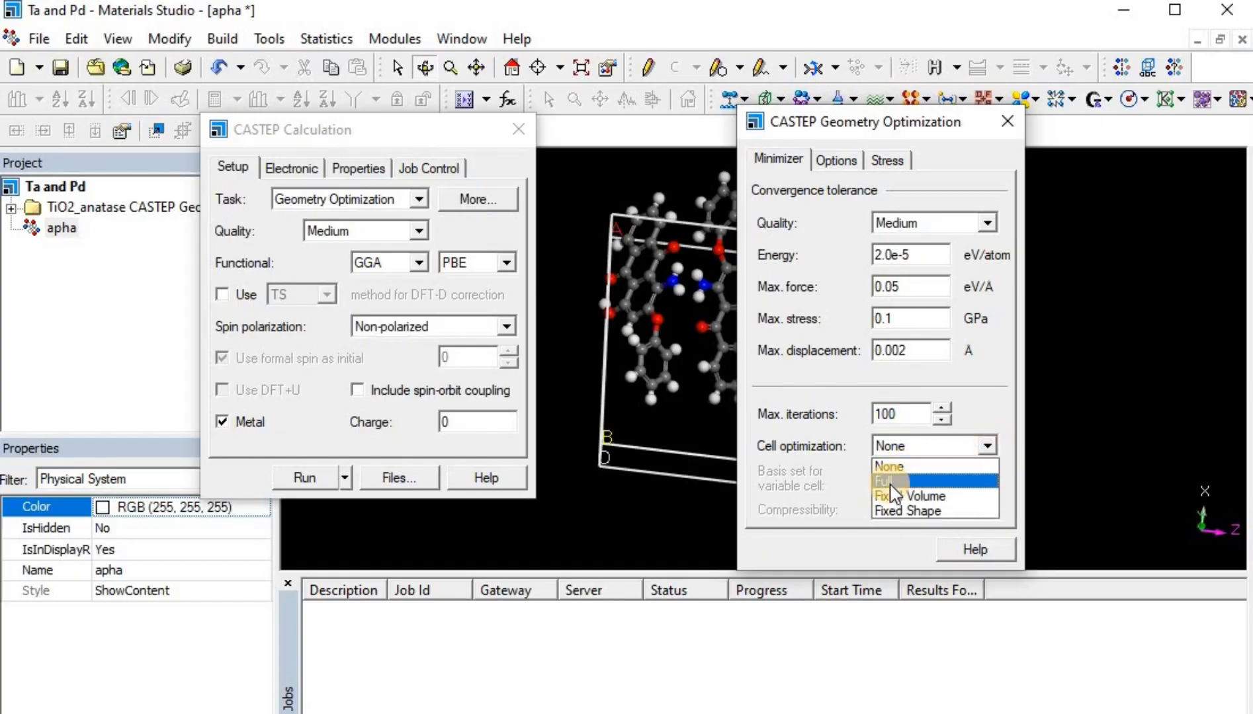
click(855, 483)
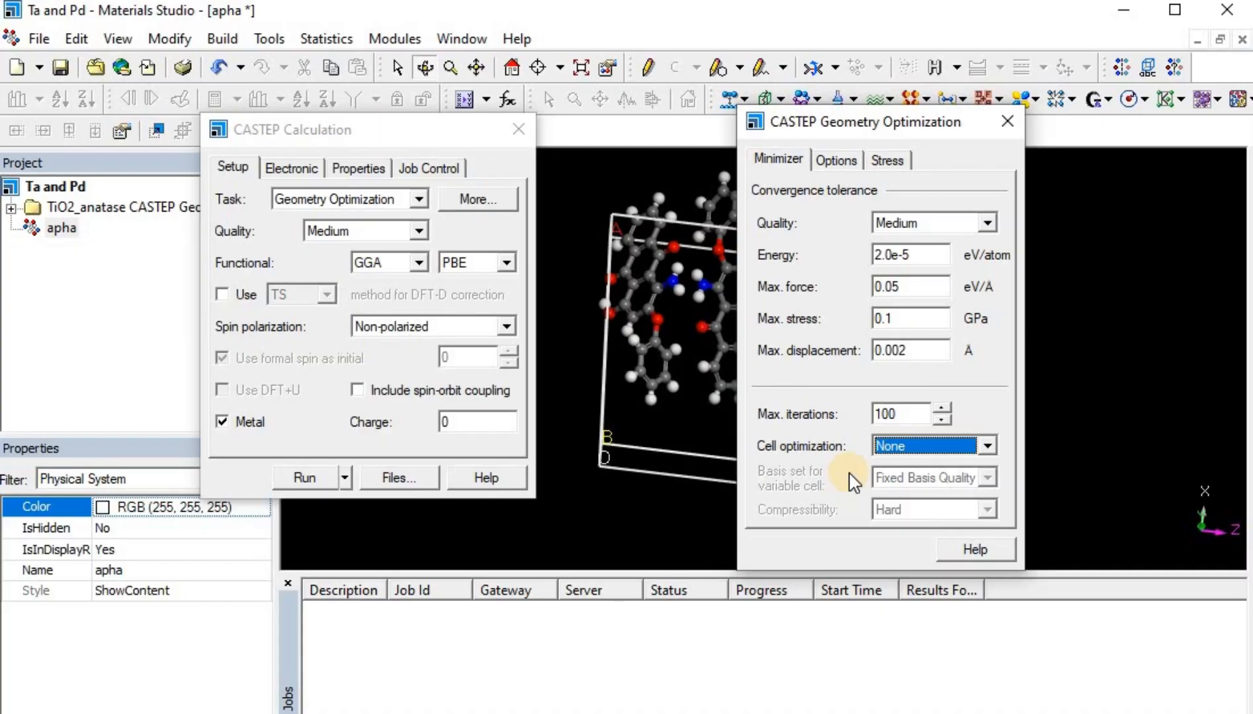
click(886, 446)
click(883, 478)
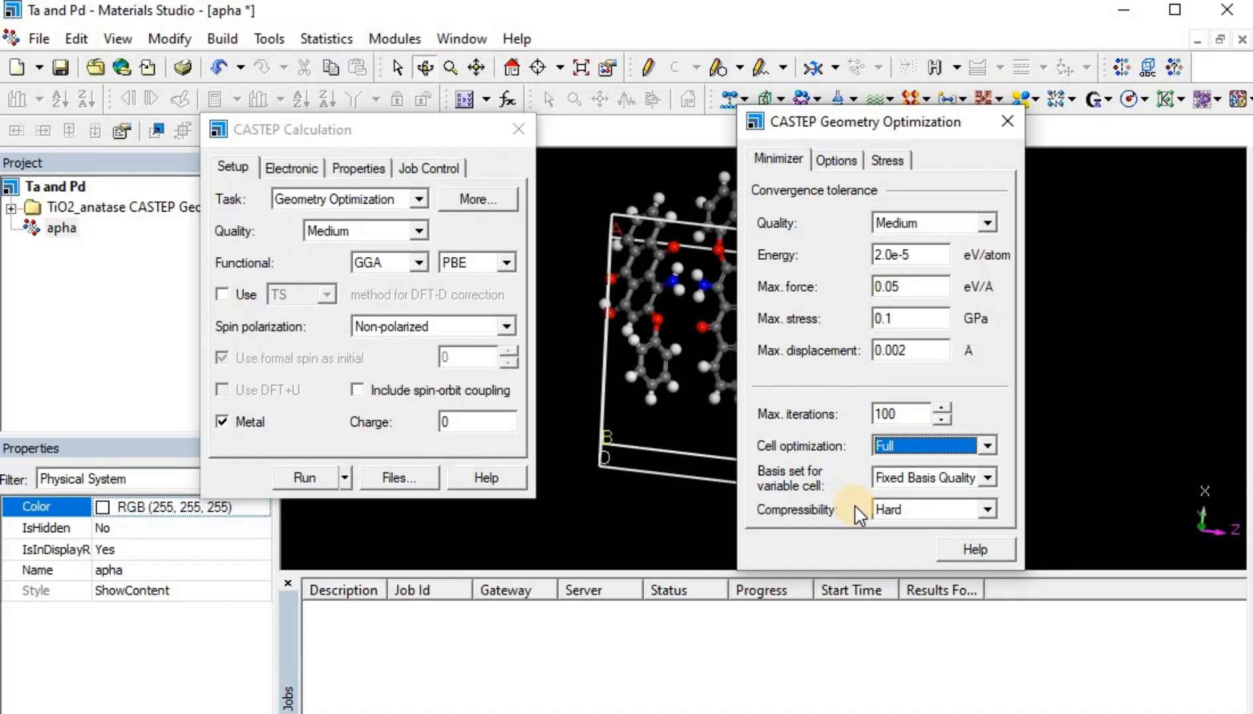
click(940, 511)
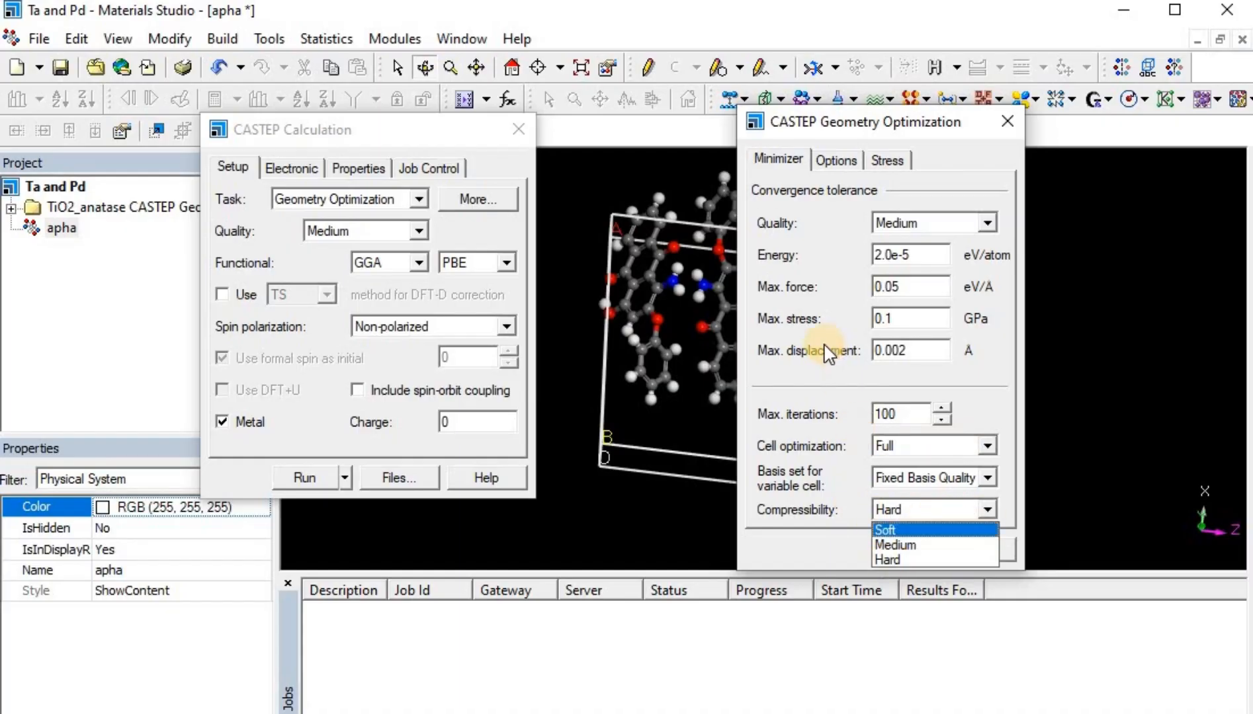
click(803, 423)
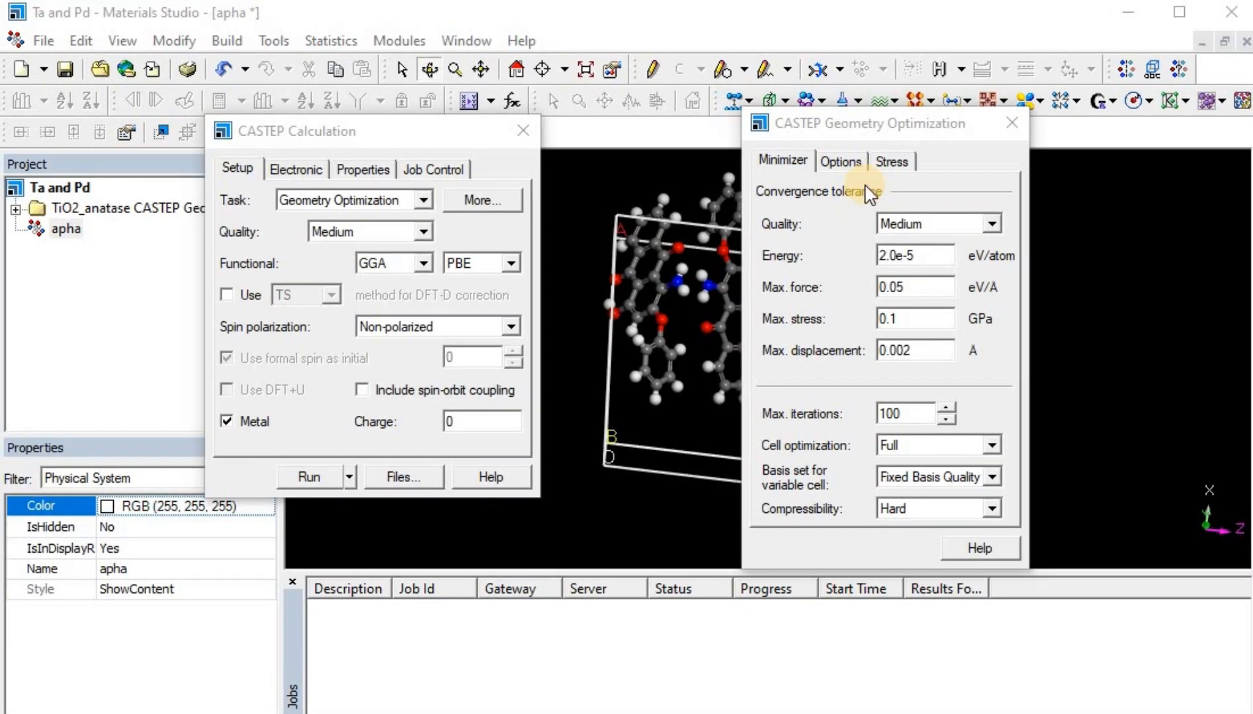
Review the minimizer algorithm choices and set the optimization algorithm to BFGS
click(841, 161)
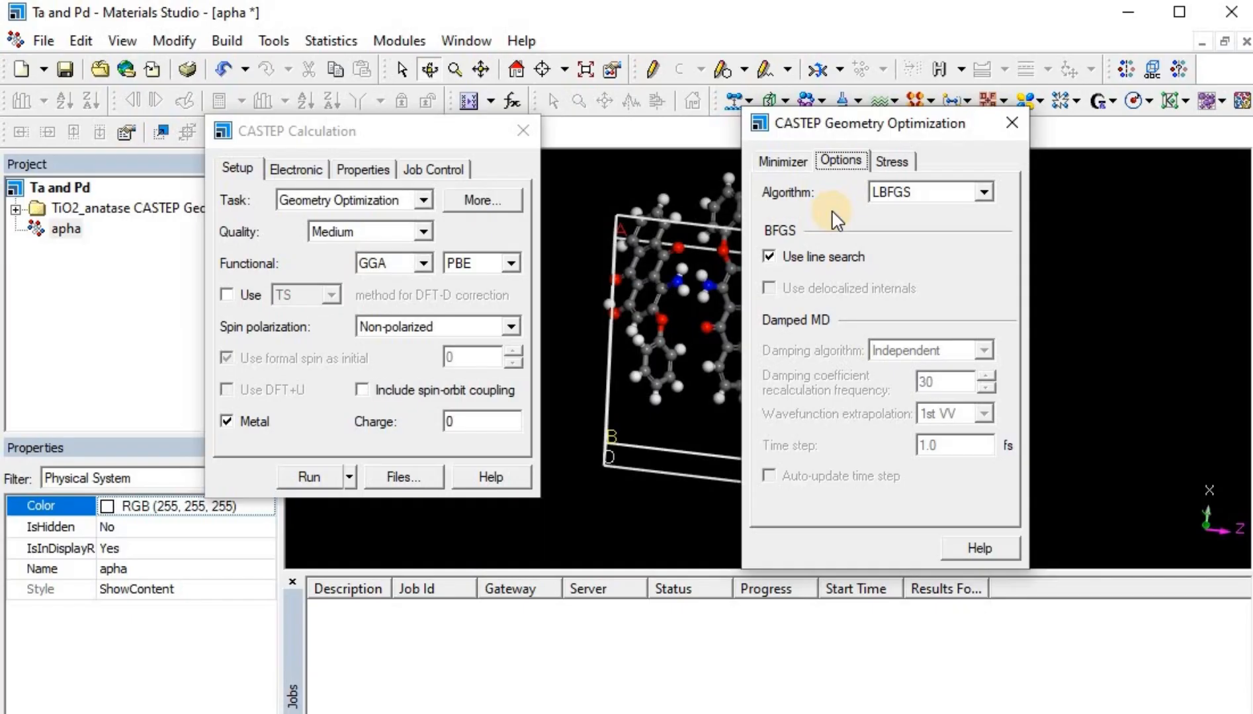
click(983, 193)
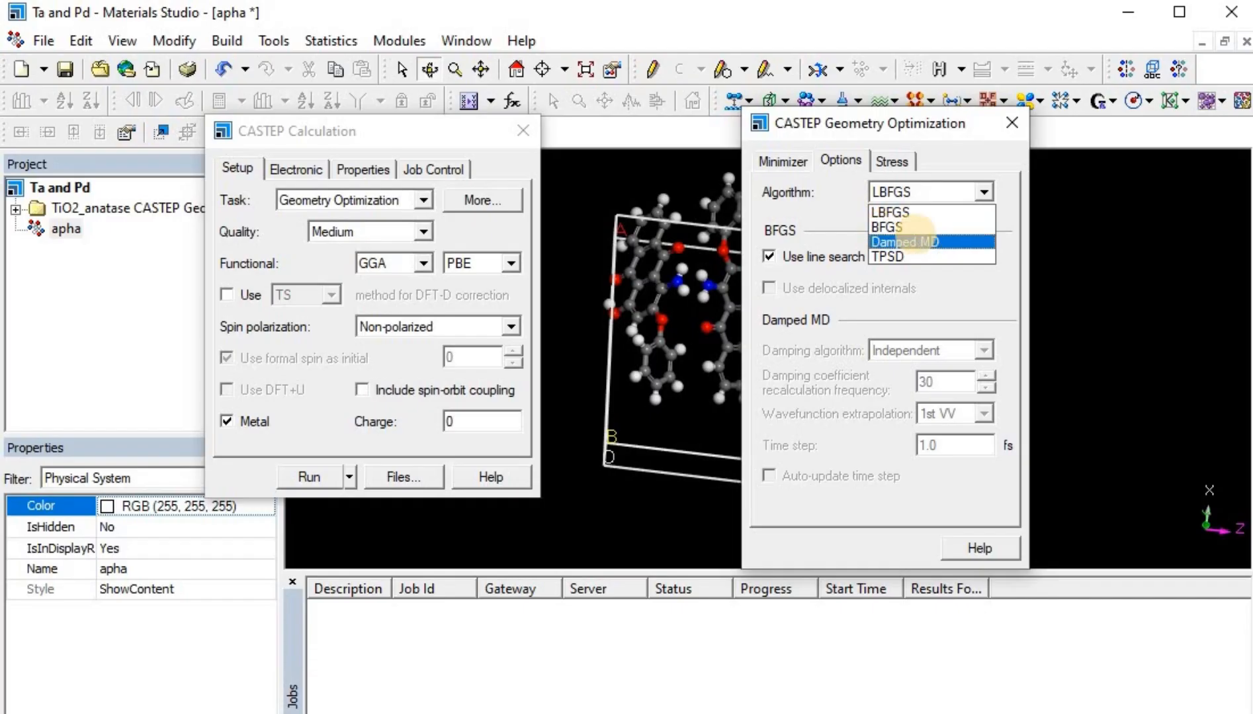
click(812, 221)
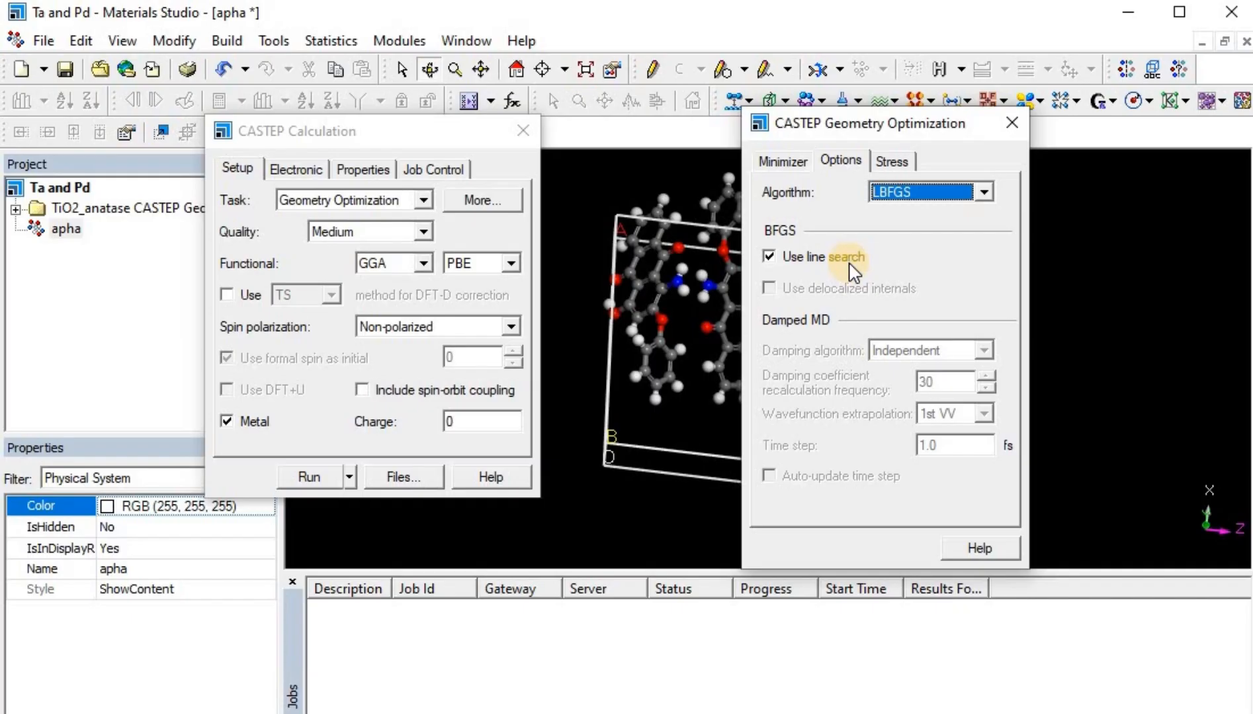
click(984, 193)
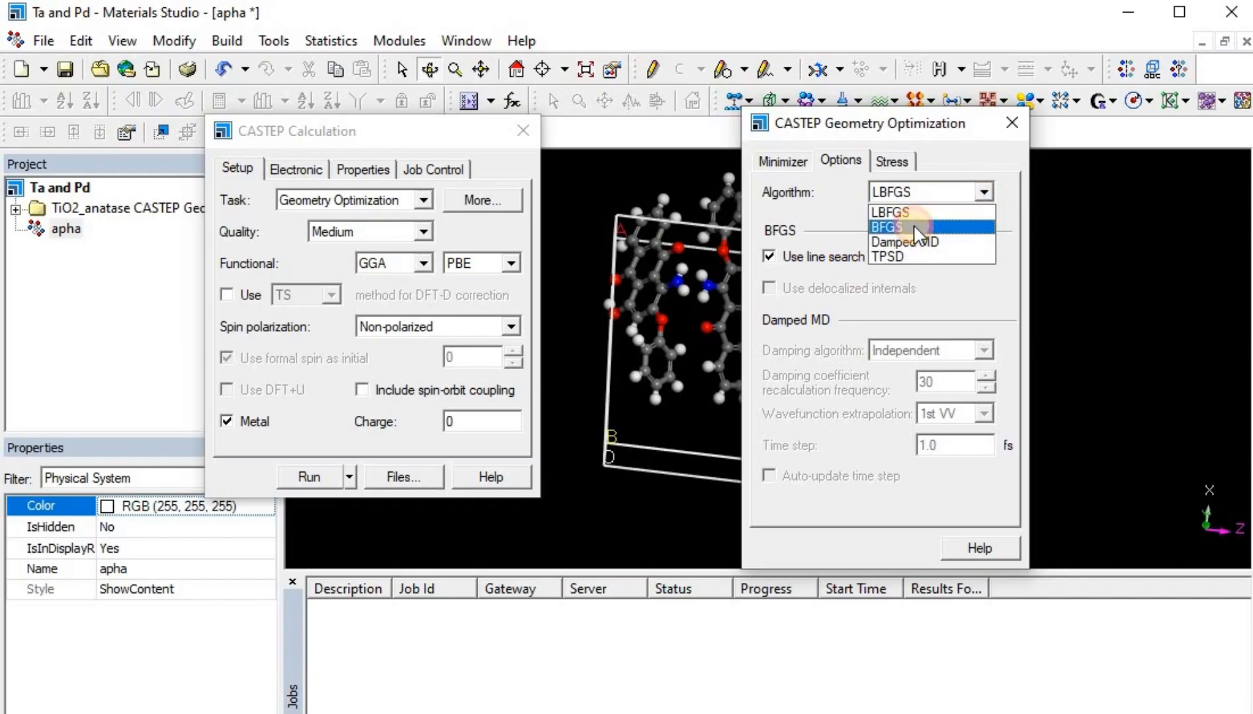
click(914, 228)
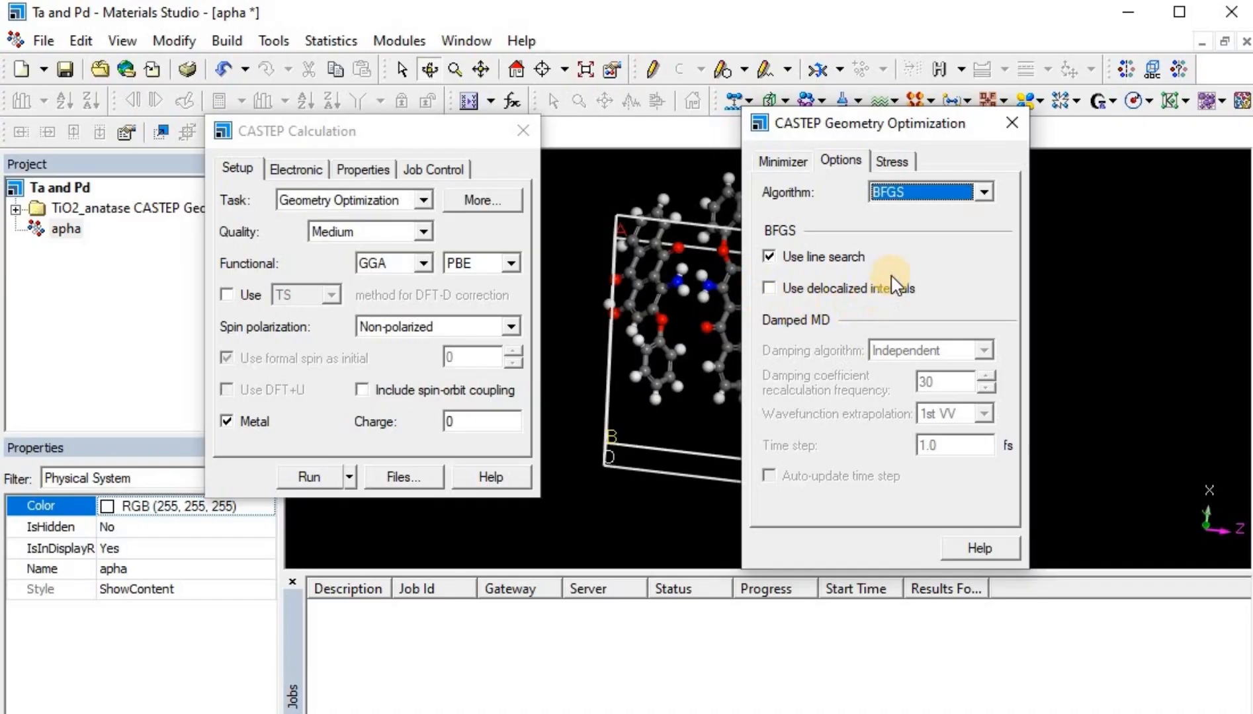
Set the optimization algorithm to Damped MD with the Steepest Descent damping algorithm
click(890, 192)
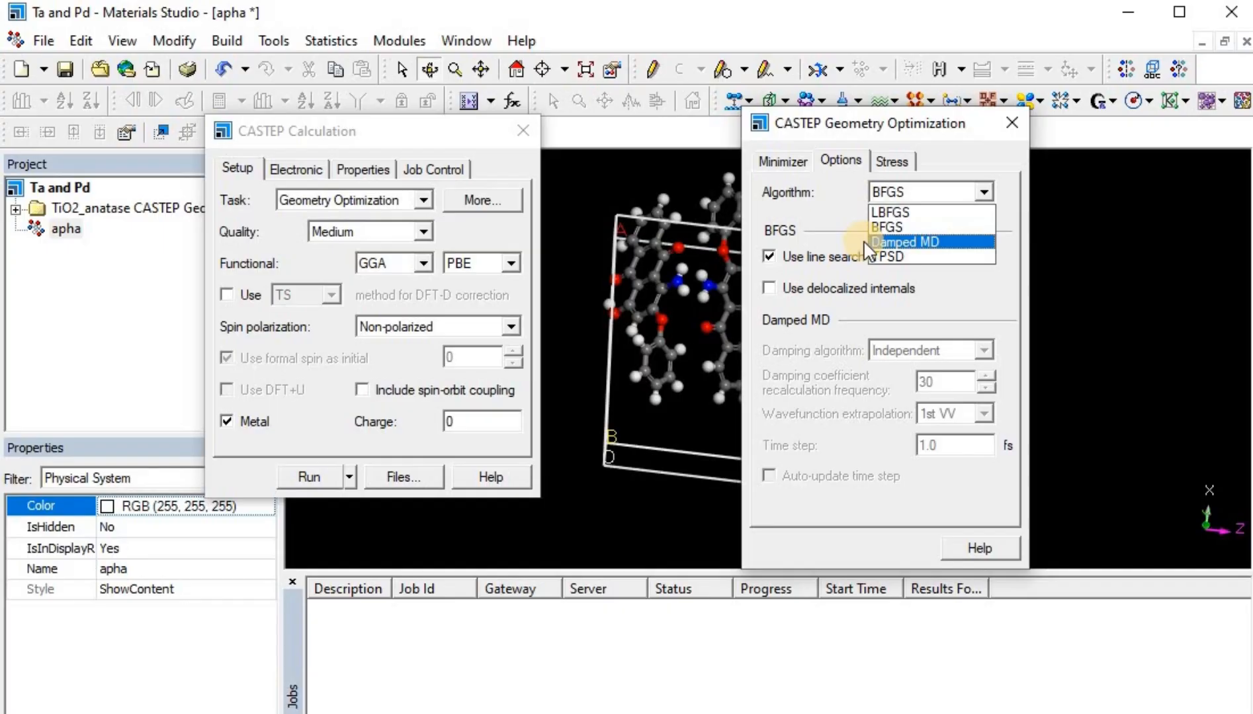
click(894, 242)
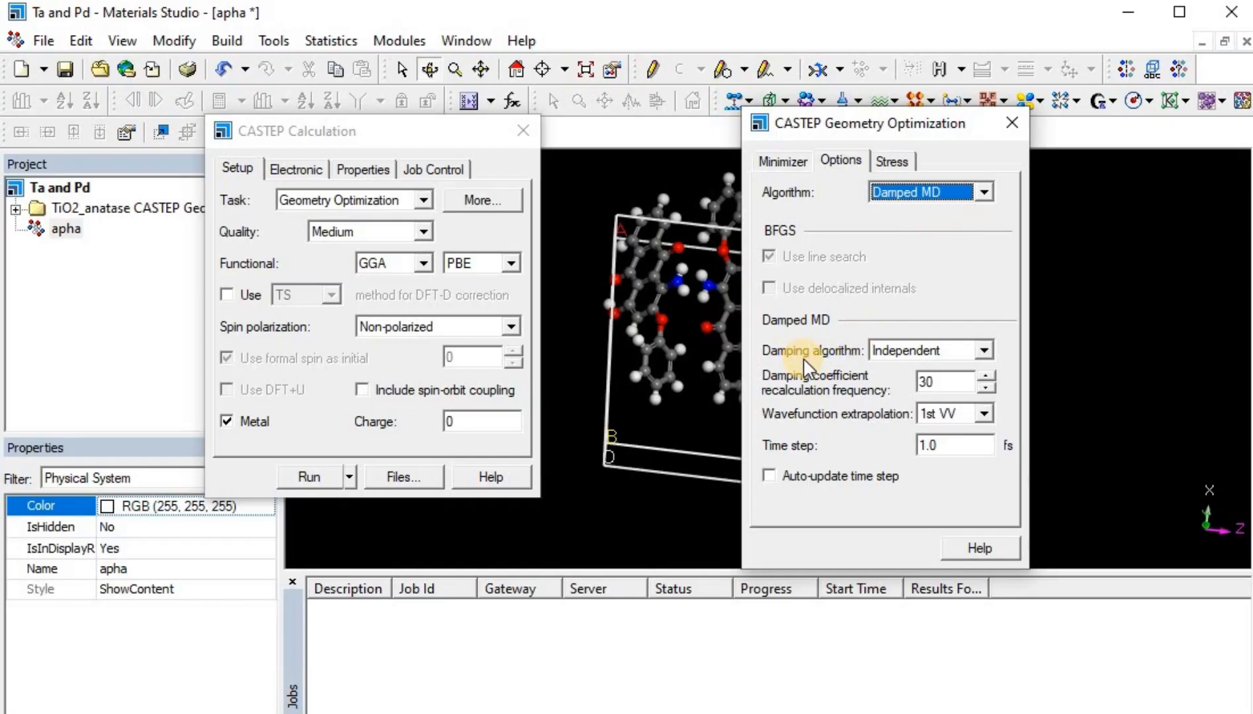
click(979, 345)
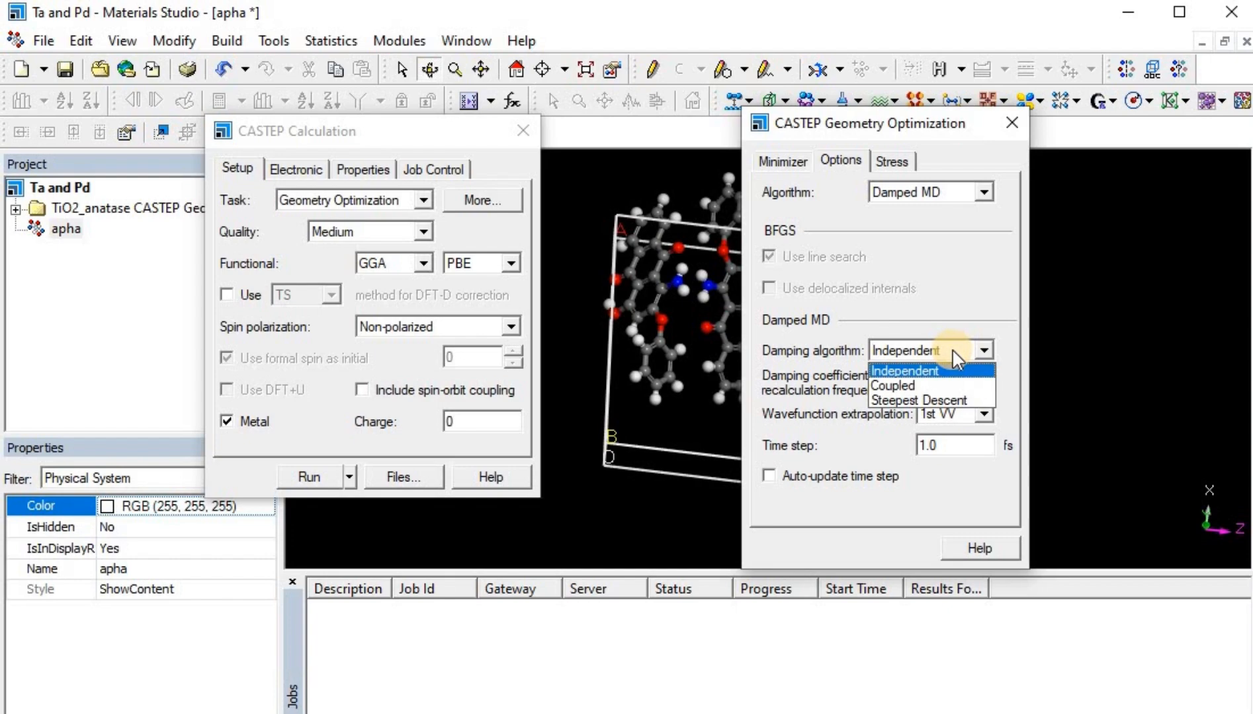
click(905, 401)
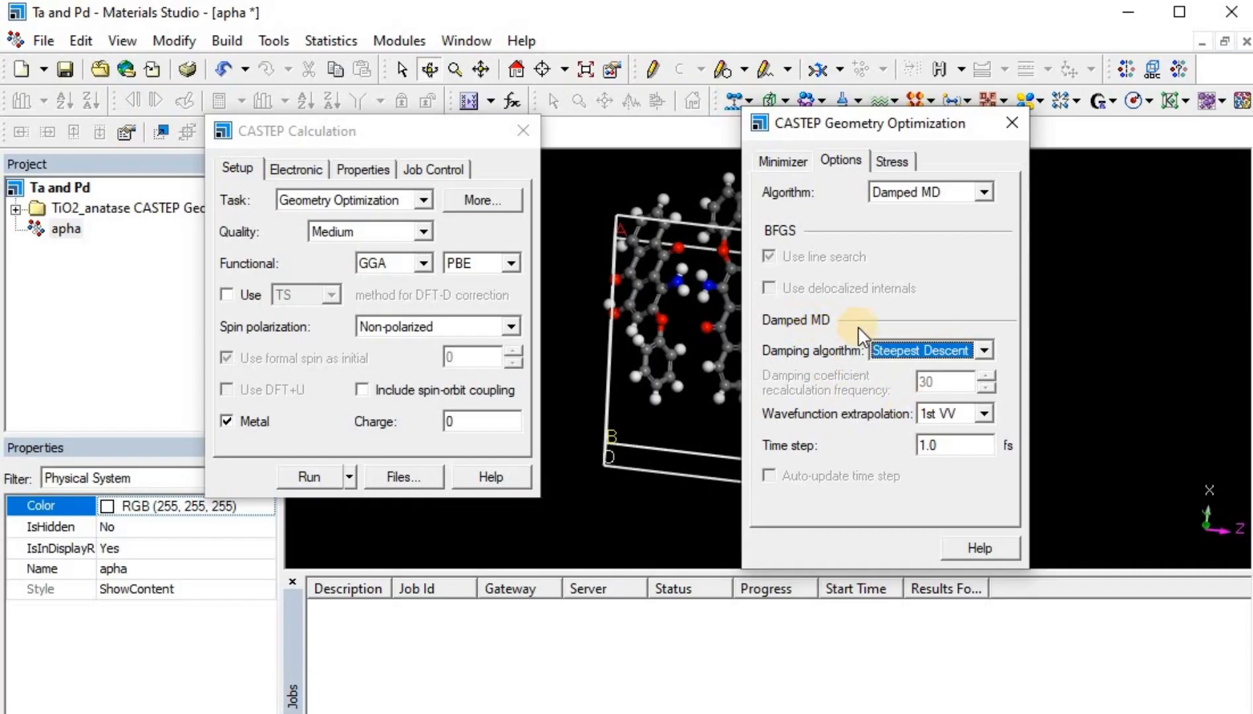
Set the damping algorithm to Independent and the wavefunction extrapolation to None
click(983, 350)
click(938, 366)
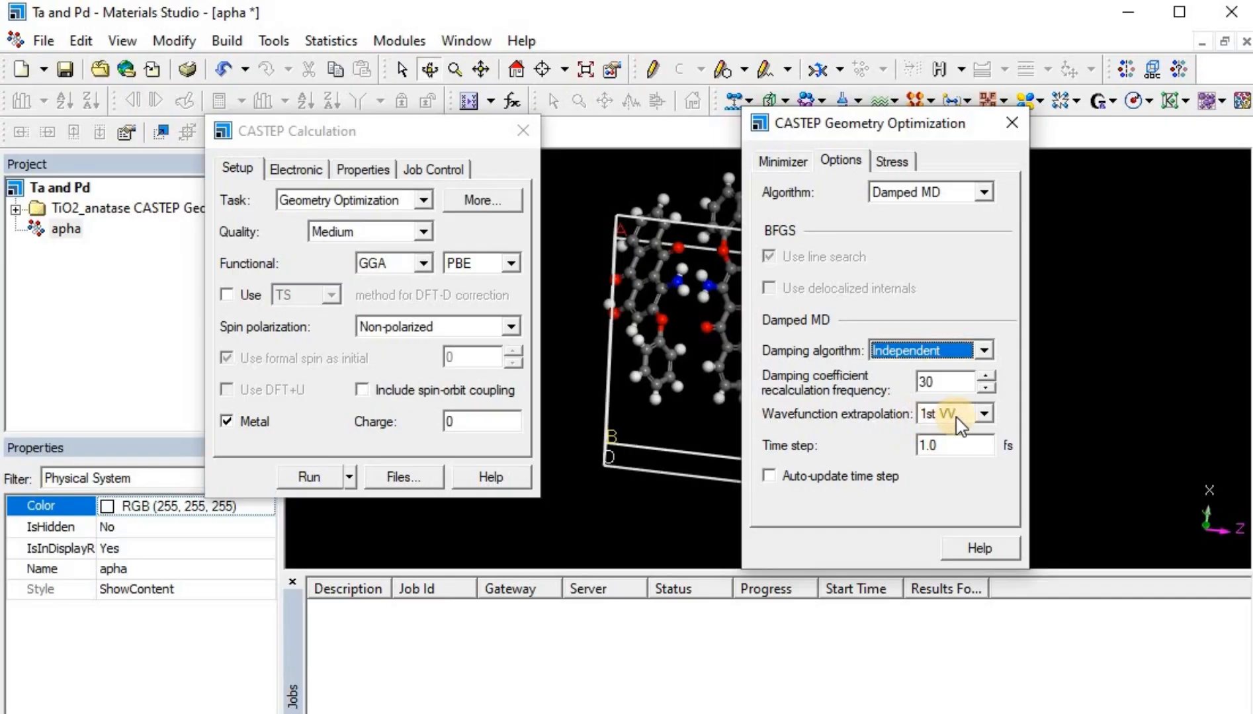
click(984, 413)
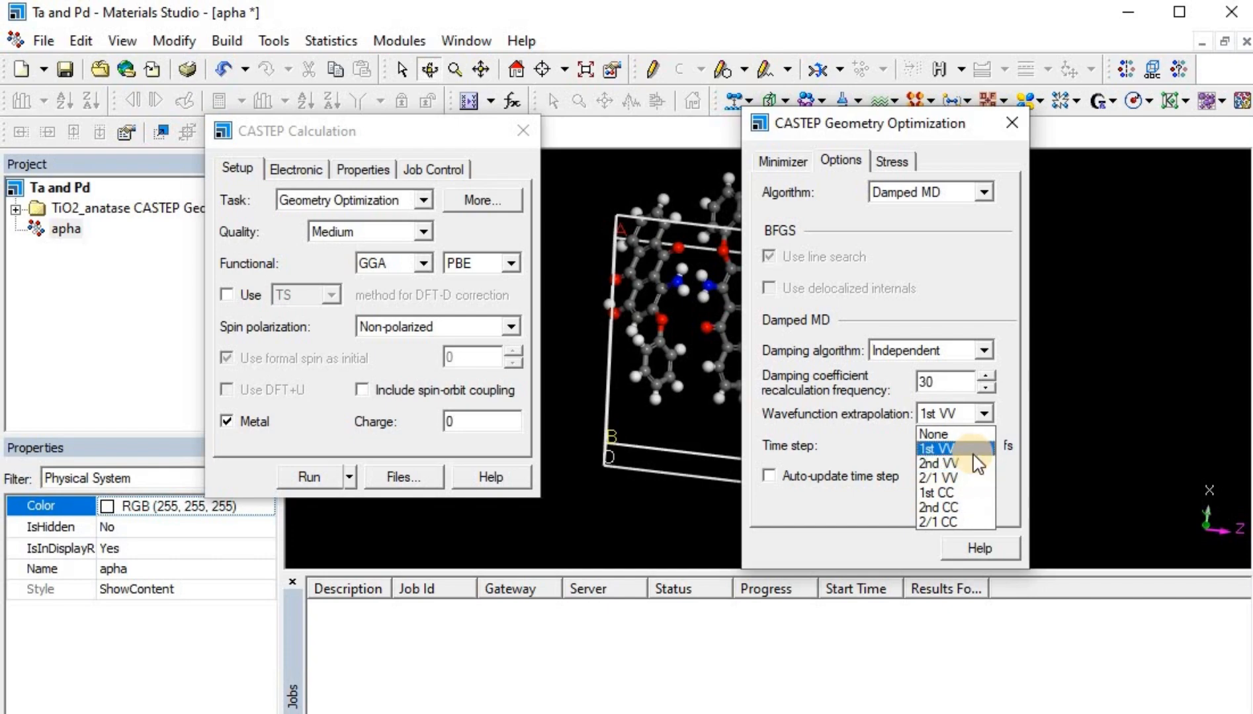
click(934, 434)
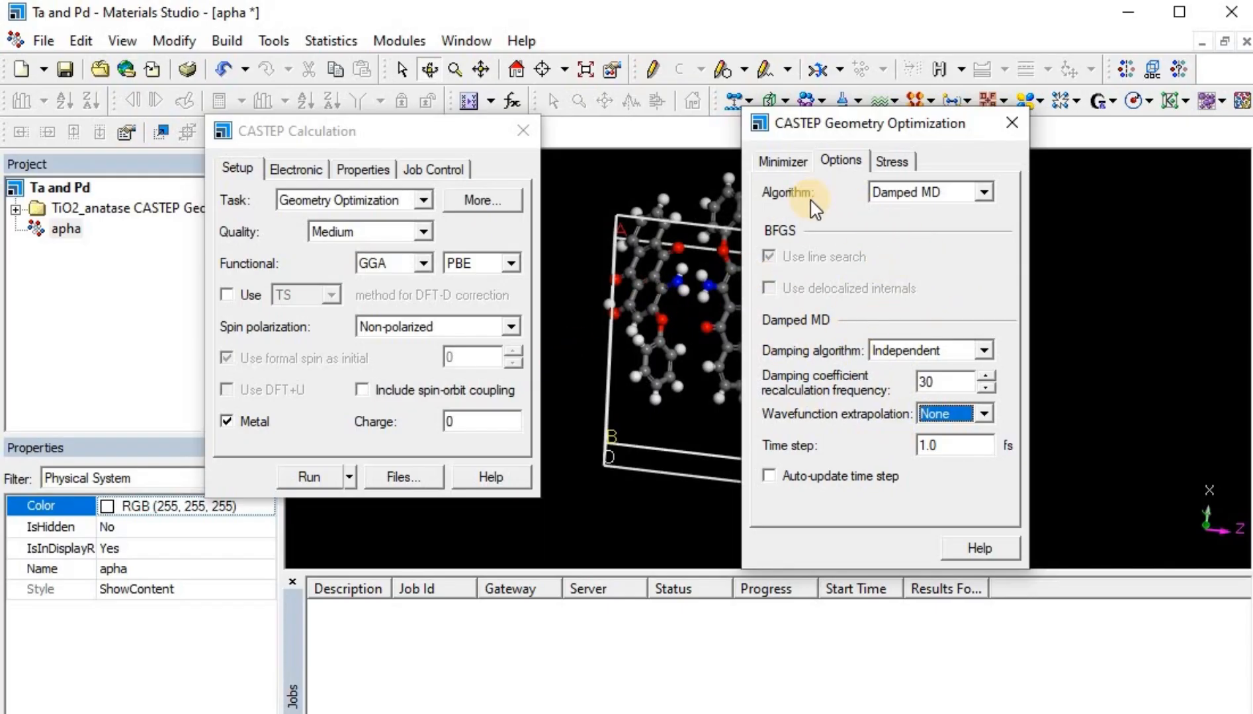
Try external stresses of 66 GPa for the yx component and 7 for zx, and reset the external stress to zero
click(891, 161)
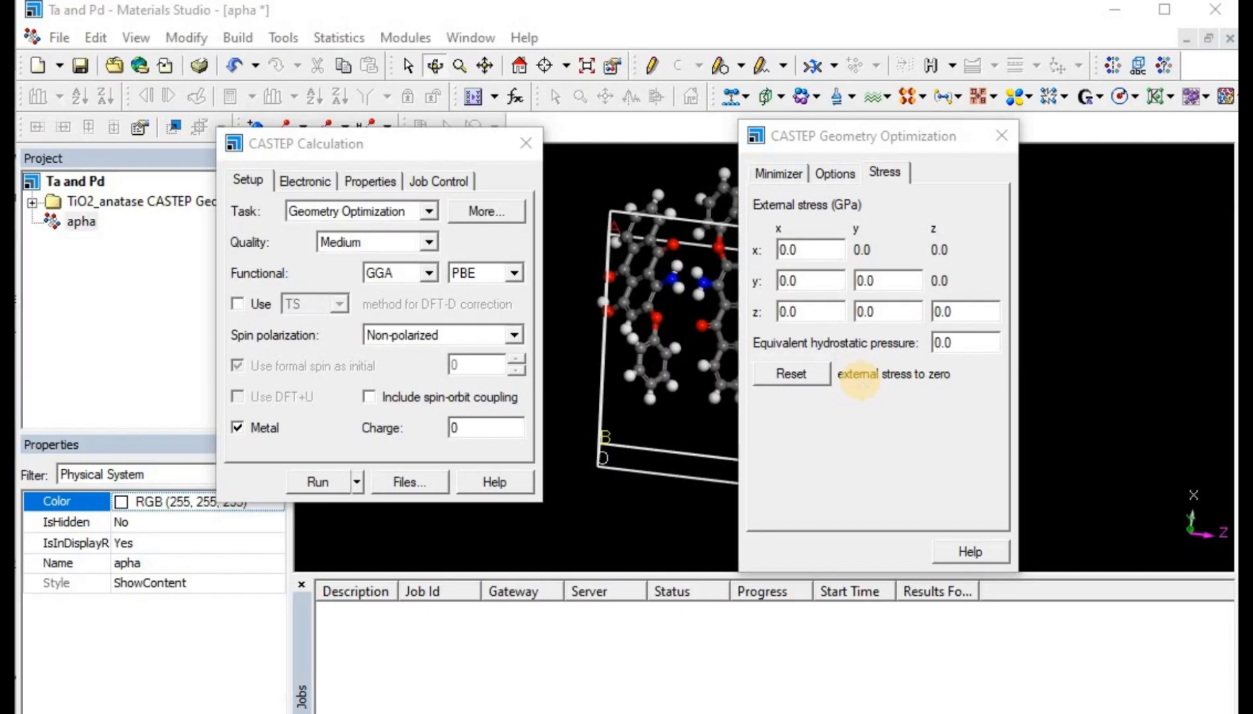
click(802, 281)
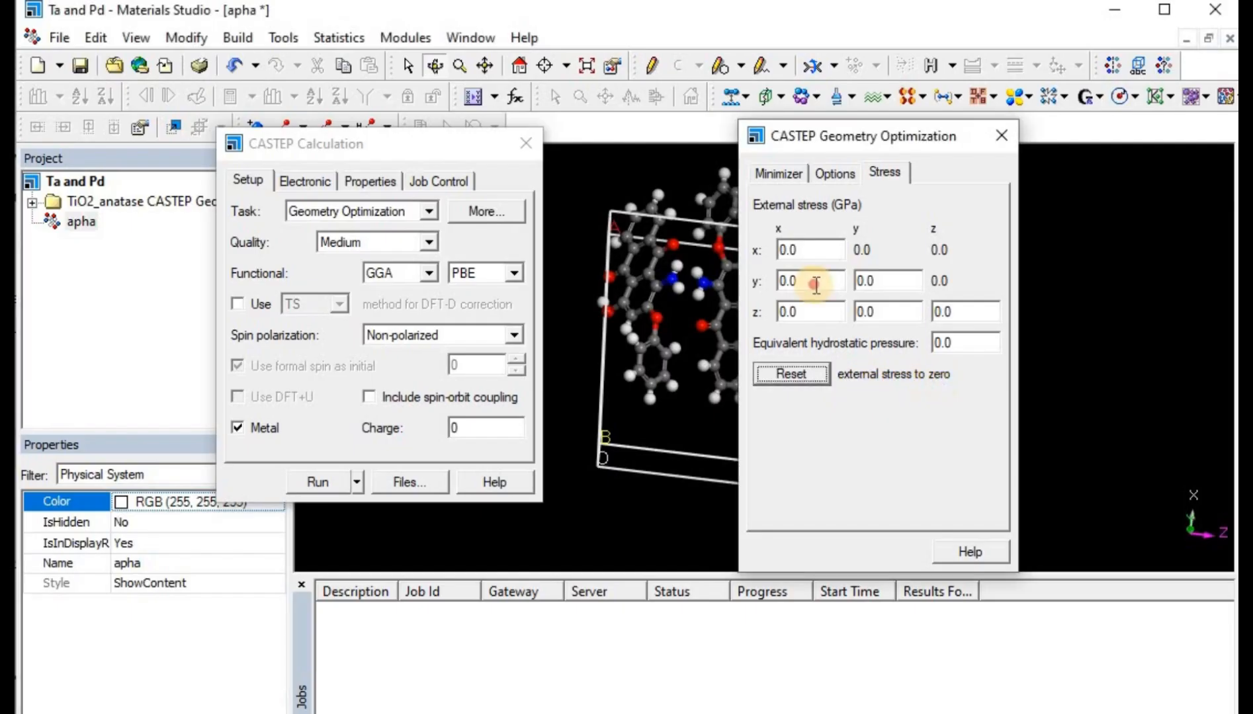
key(BackSpace)
key(BackSpace)
key(BackSpace)
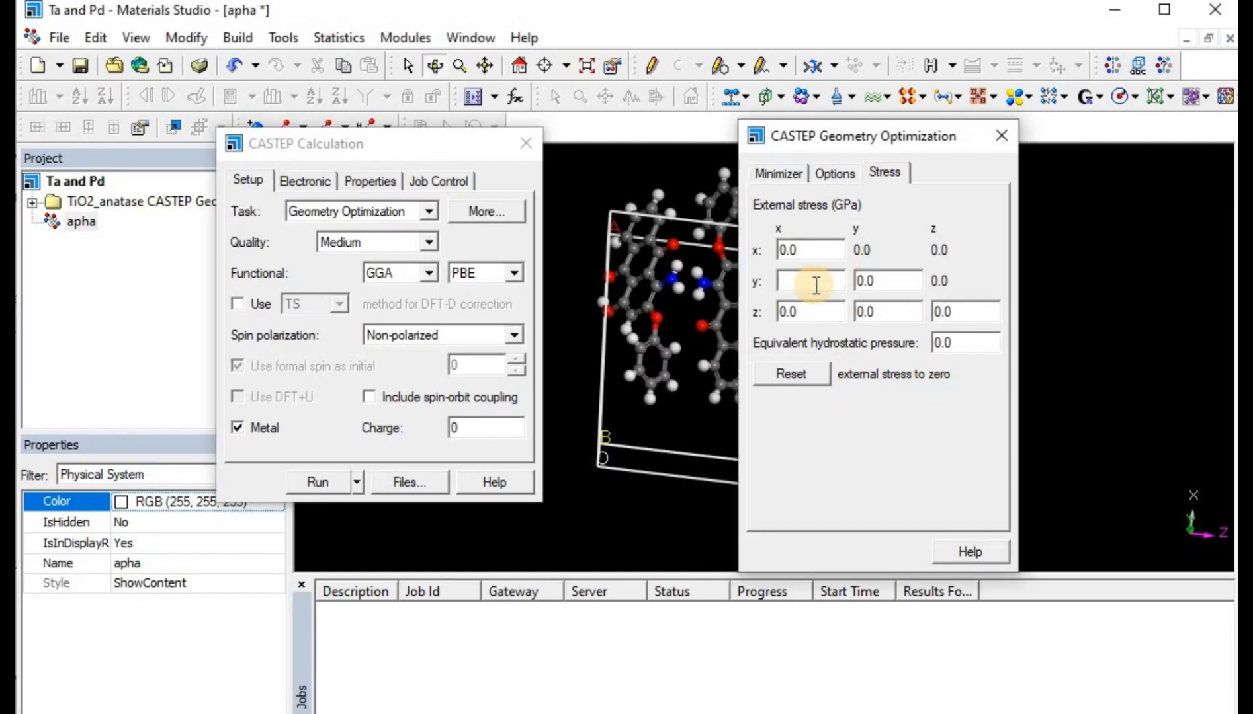
text(66)
click(812, 310)
key(BackSpace)
key(BackSpace)
key(BackSpace)
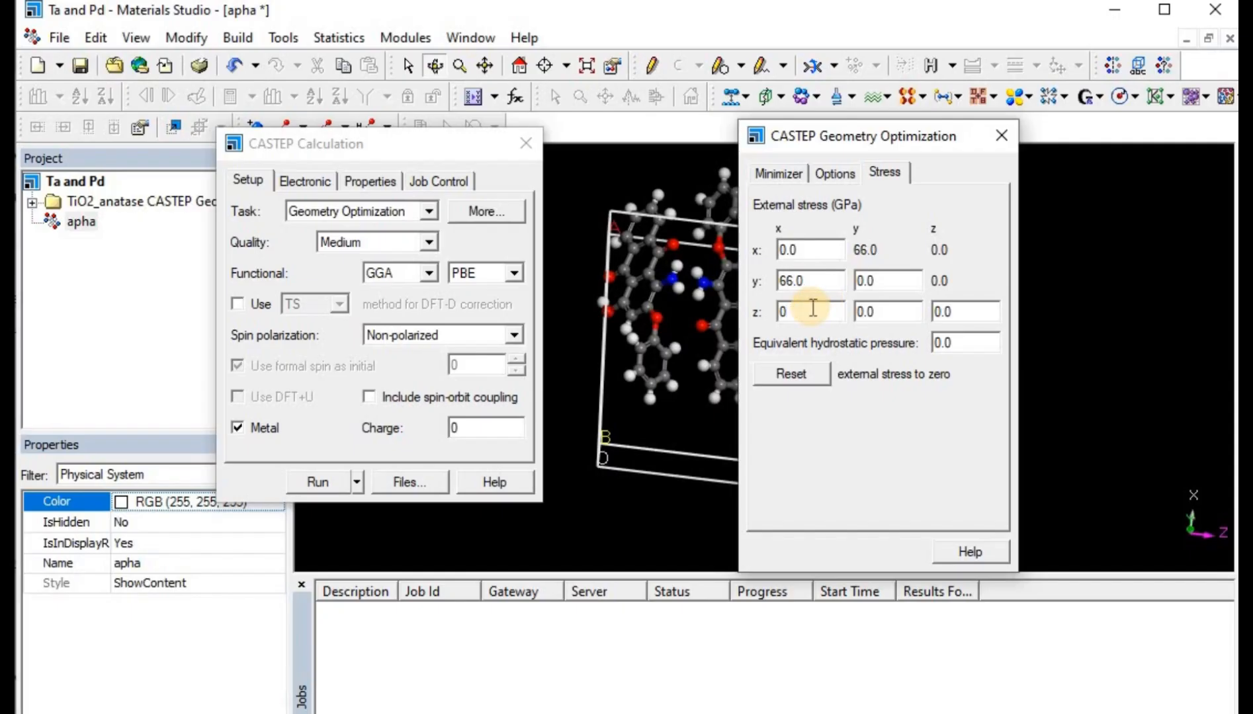
text(7)
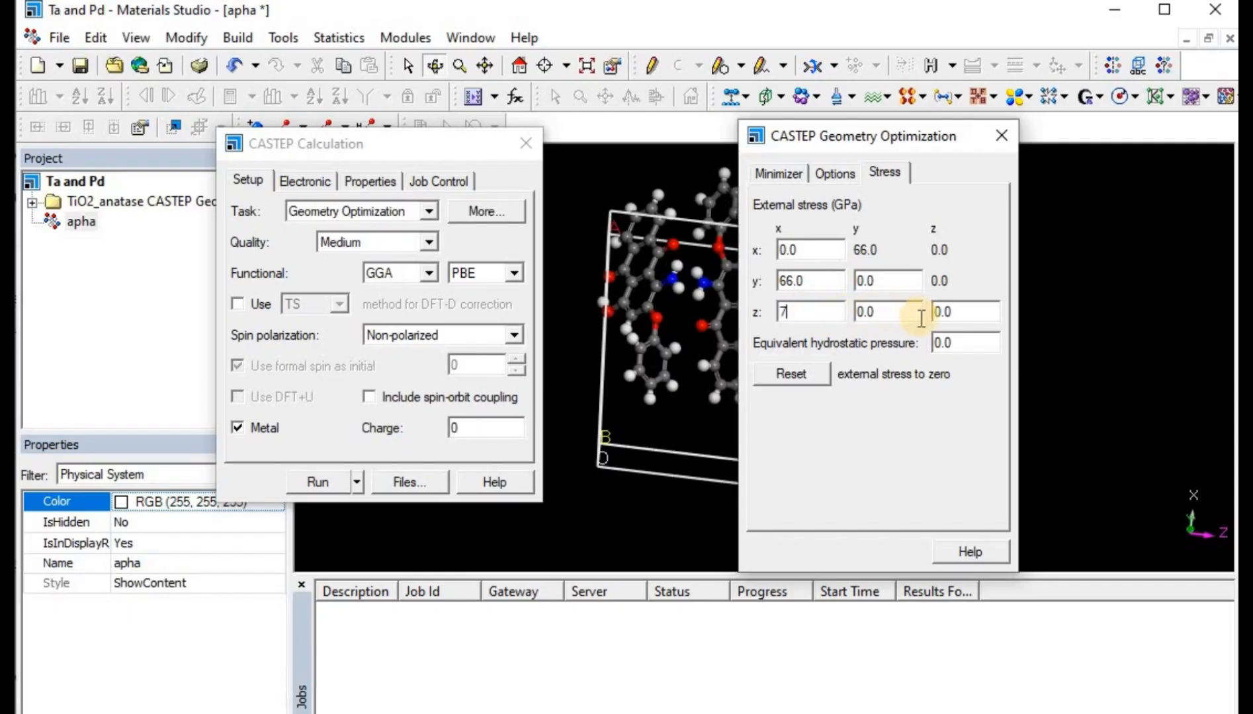
click(805, 376)
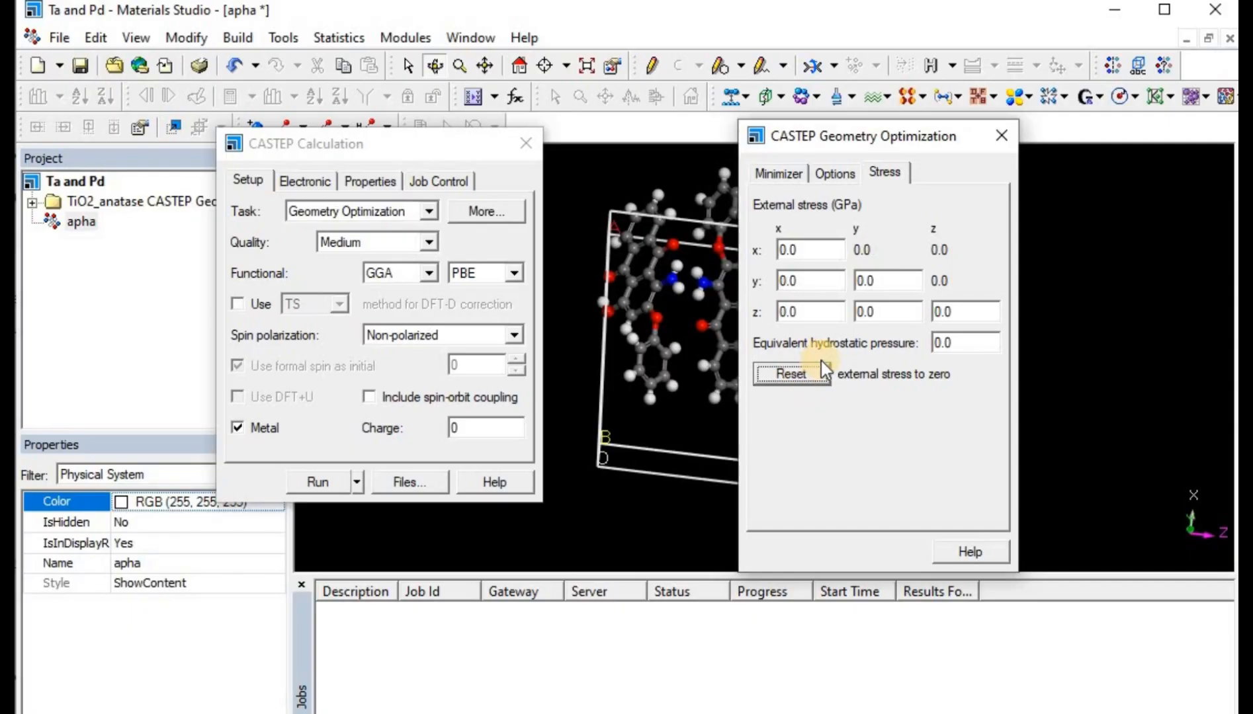